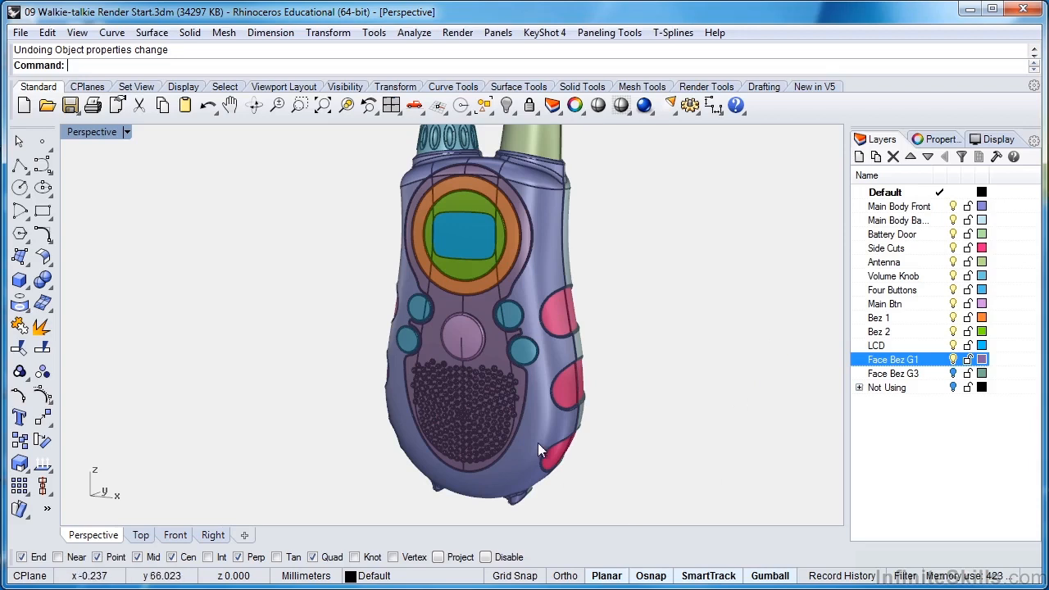
Hide the Face Bez G1 layer and turn on the Face Bez G3 layer to display the mesh version of the grille.
{"action": "scroll", "coordinate": [604, 386], "scroll_direction": "up", "scroll_amount": 5}
{"action": "scroll", "coordinate": [608, 369], "scroll_direction": "up", "scroll_amount": 6}
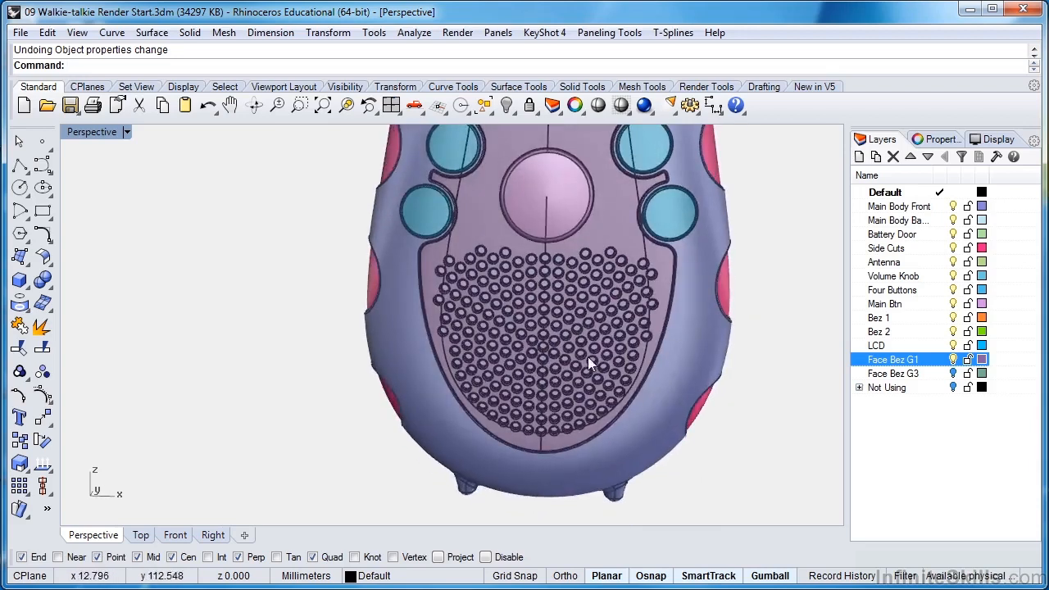
{"action": "right_click_drag", "start_coordinate": [566, 340], "coordinate": [506, 295], "text": "shift"}
{"action": "right_click_drag", "start_coordinate": [506, 295], "coordinate": [553, 325]}
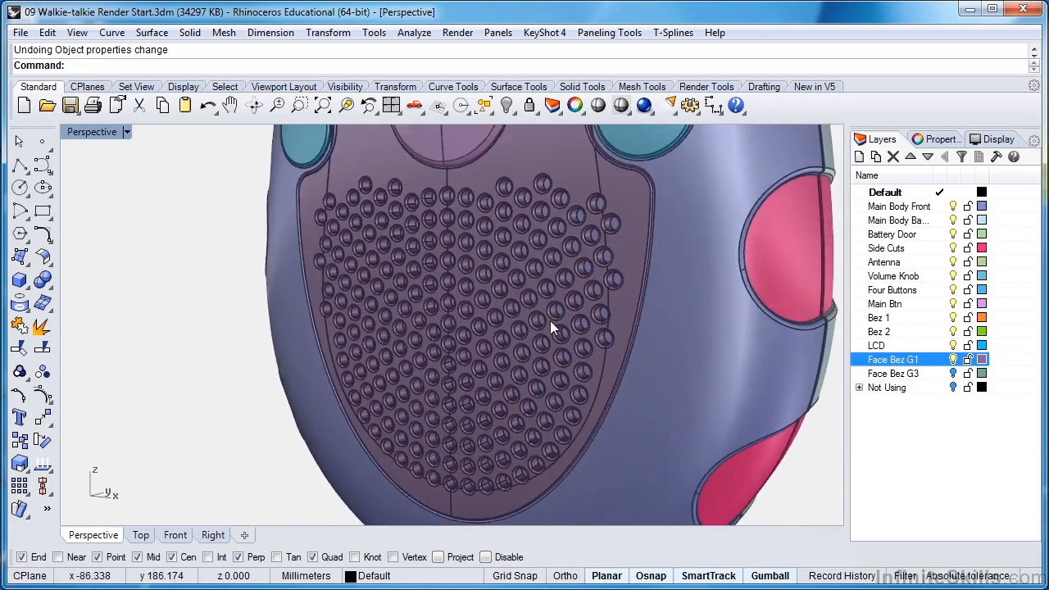
{"action": "left_click", "coordinate": [953, 358]}
{"action": "left_click", "coordinate": [953, 373]}
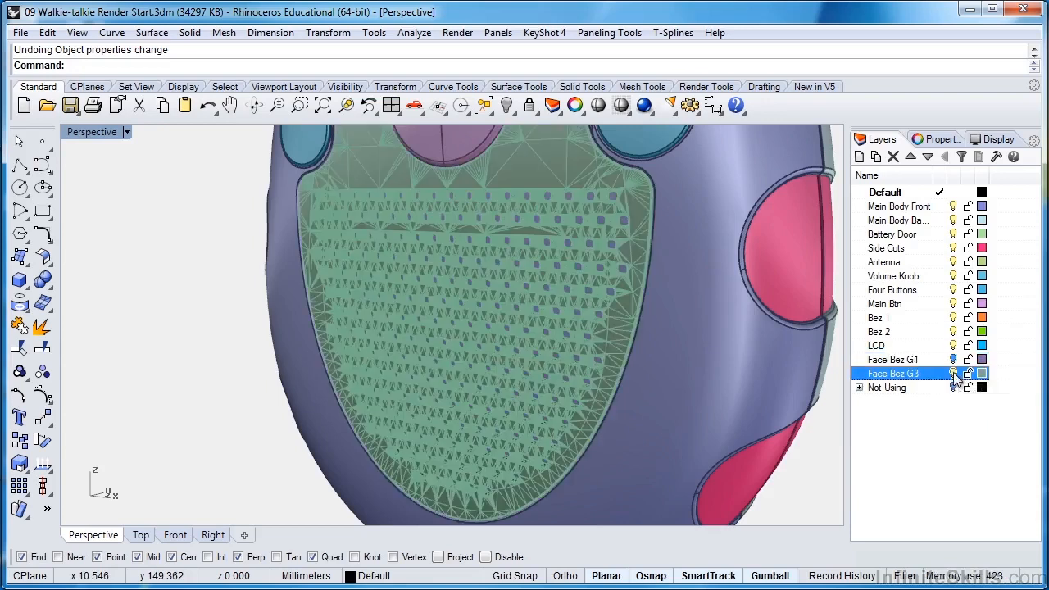
Set the display color of the Face Bez G3 mesh to black and deselect it.
{"action": "left_click", "coordinate": [499, 284]}
{"action": "left_click", "coordinate": [941, 143]}
{"action": "left_click", "coordinate": [981, 253]}
{"action": "left_click", "coordinate": [979, 300]}
{"action": "key", "text": "Escape"}
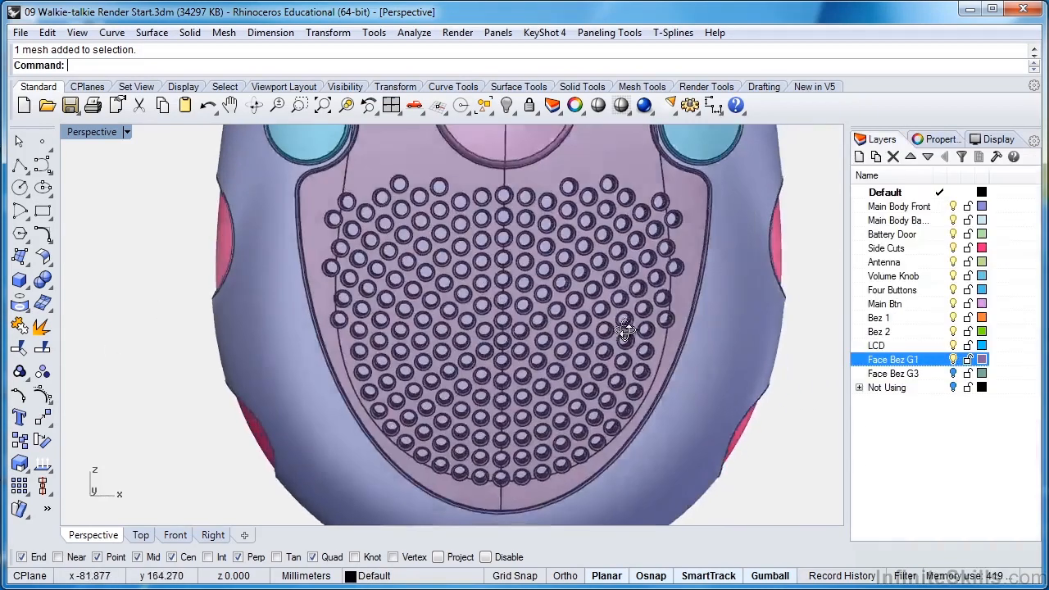
Show Face Bez G1 in place of Face Bez G3 and examine its round speaker holes up close.
{"action": "scroll", "coordinate": [427, 215], "scroll_direction": "up", "scroll_amount": 10}
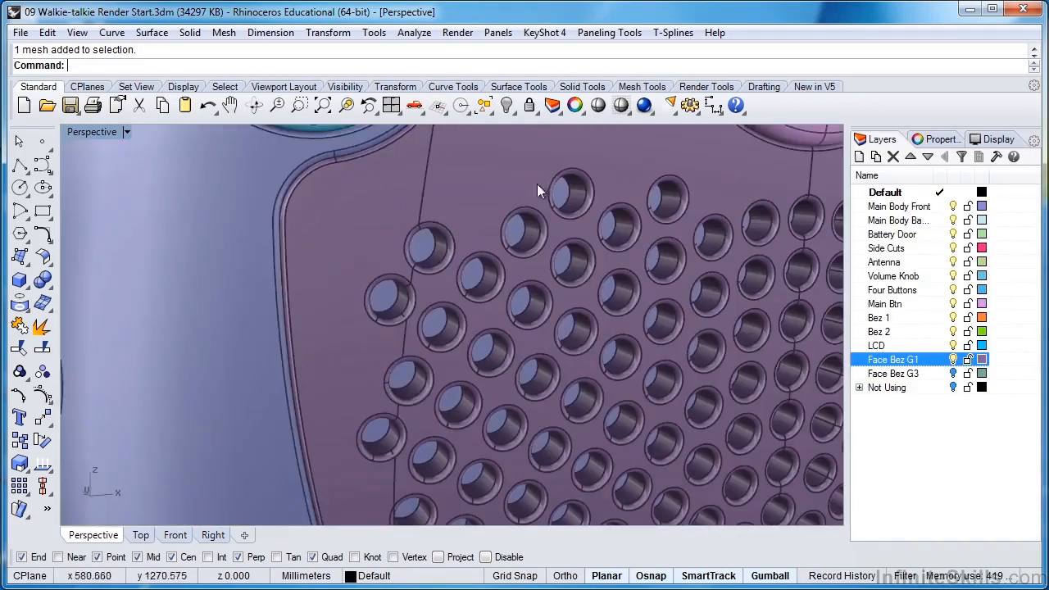
{"action": "right_click_drag", "start_coordinate": [618, 255], "coordinate": [483, 244], "text": "shift"}
{"action": "right_click_drag", "start_coordinate": [470, 321], "coordinate": [512, 306]}
{"action": "scroll", "coordinate": [477, 315], "scroll_direction": "down", "scroll_amount": 5}
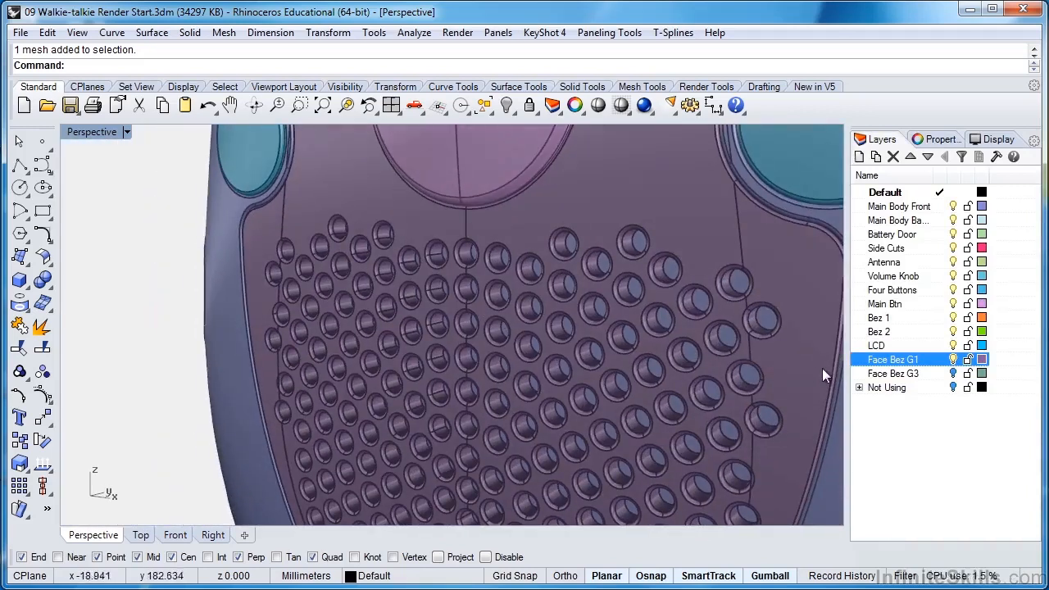
Show Face Bez G3 in place of Face Bez G1 and examine the mesh triangles around its speaker holes from several angles.
{"action": "left_click", "coordinate": [953, 359]}
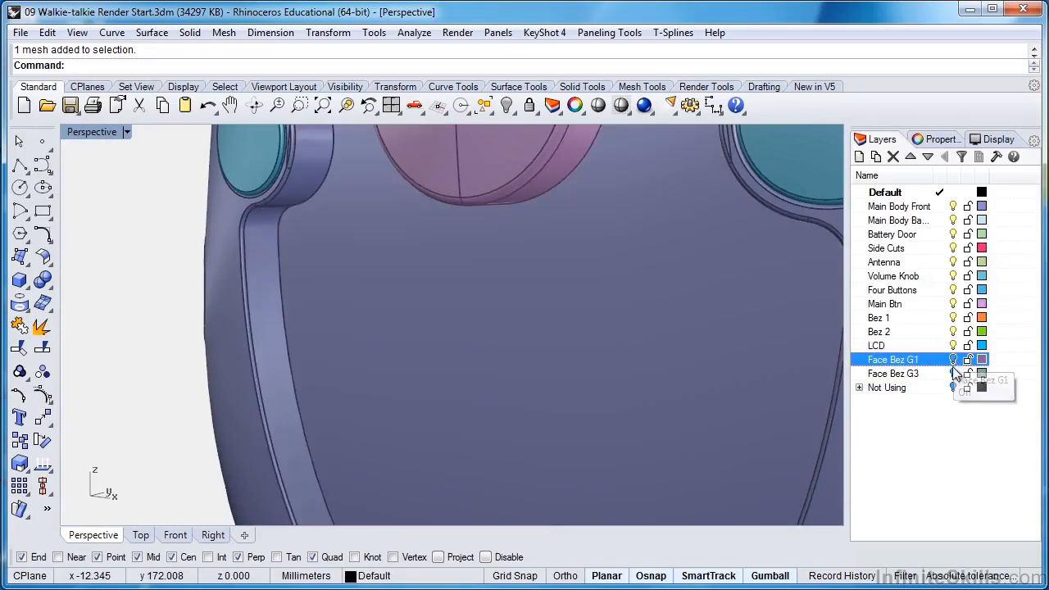
{"action": "left_click", "coordinate": [955, 374]}
{"action": "left_click", "coordinate": [953, 374]}
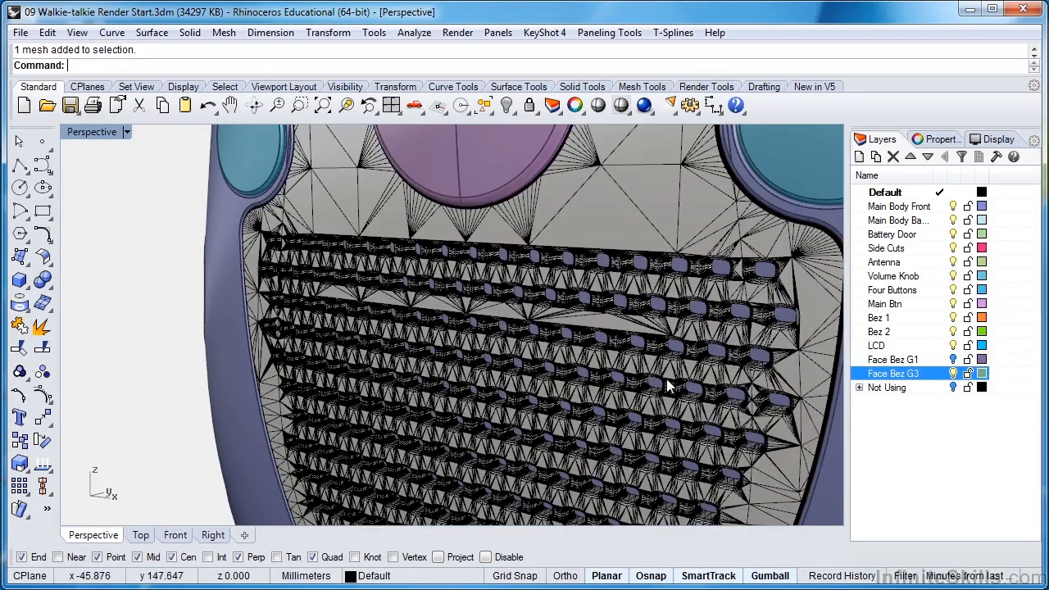
{"action": "right_click_drag", "start_coordinate": [452, 350], "coordinate": [560, 413]}
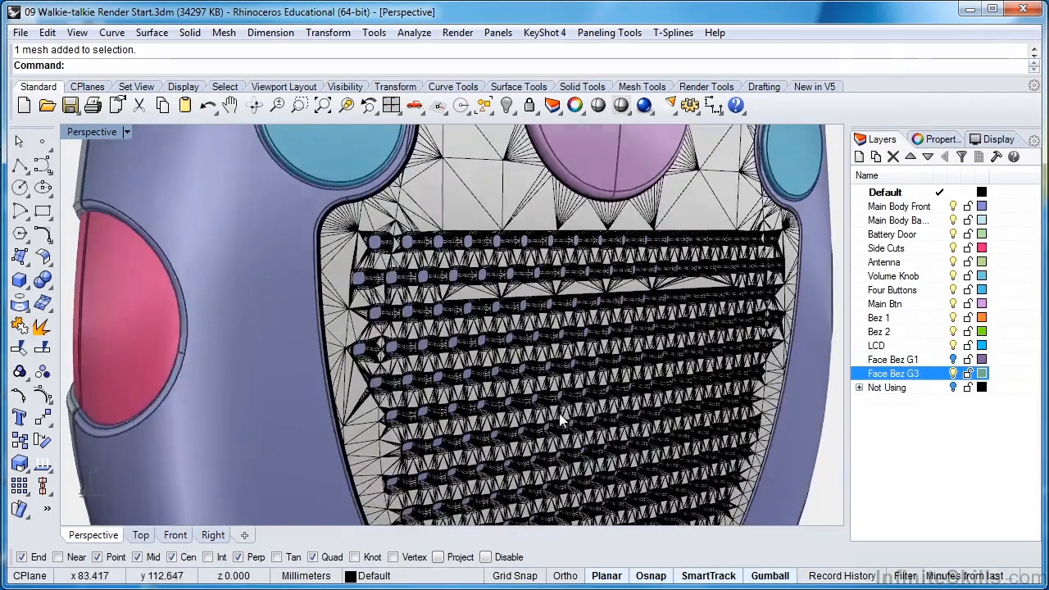
{"action": "scroll", "coordinate": [393, 273], "scroll_direction": "up", "scroll_amount": 5}
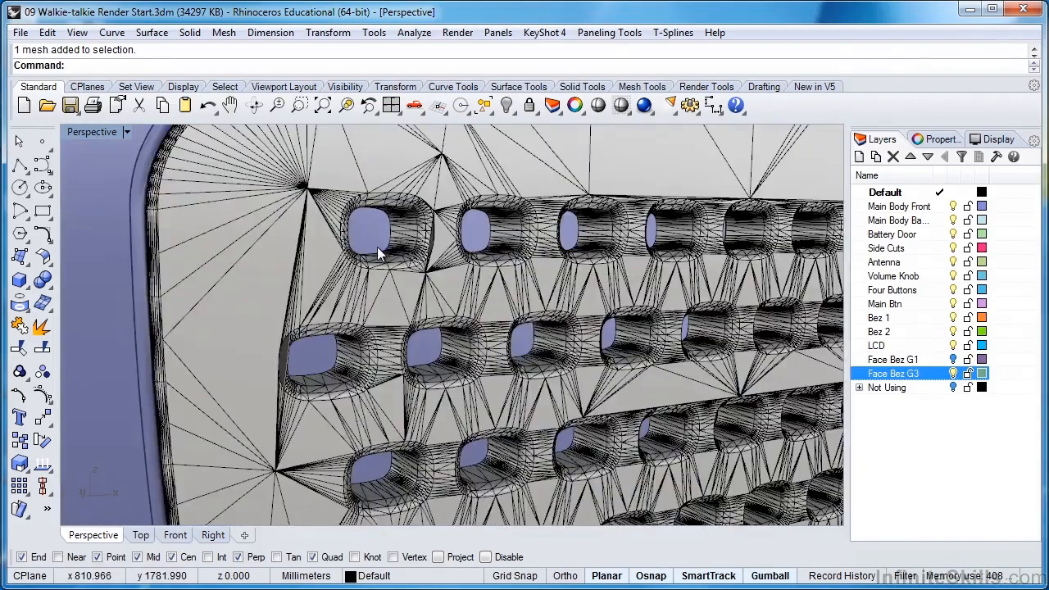
{"action": "scroll", "coordinate": [408, 333], "scroll_direction": "down", "scroll_amount": 5}
{"action": "right_click_drag", "start_coordinate": [499, 341], "coordinate": [433, 342]}
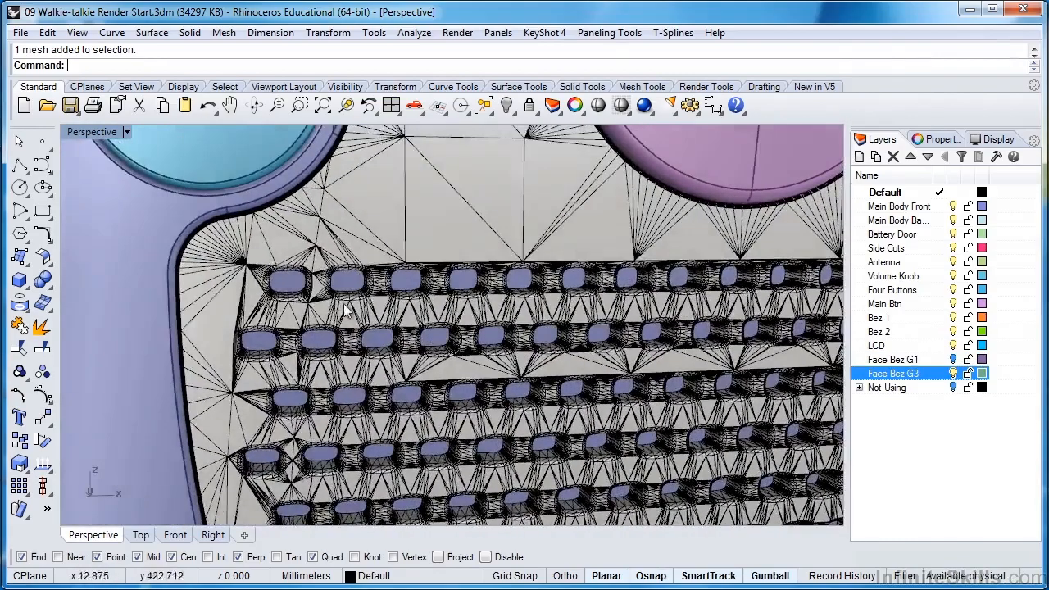
{"action": "right_click_drag", "start_coordinate": [338, 301], "coordinate": [699, 272]}
{"action": "scroll", "coordinate": [699, 278], "scroll_direction": "up", "scroll_amount": 6}
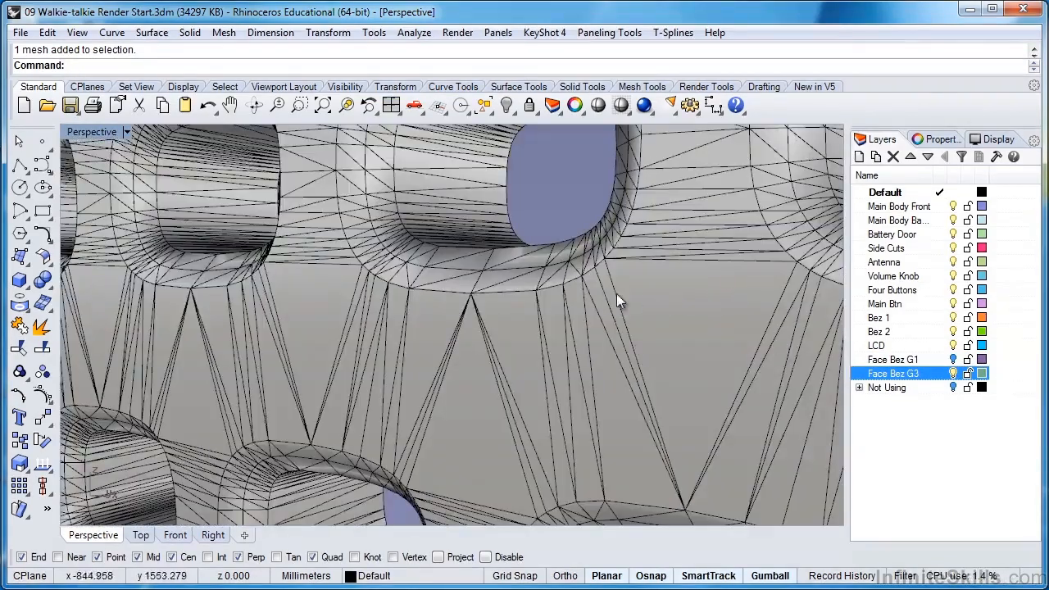
{"action": "scroll", "coordinate": [599, 300], "scroll_direction": "down", "scroll_amount": 6}
{"action": "scroll", "coordinate": [670, 300], "scroll_direction": "up", "scroll_amount": 6}
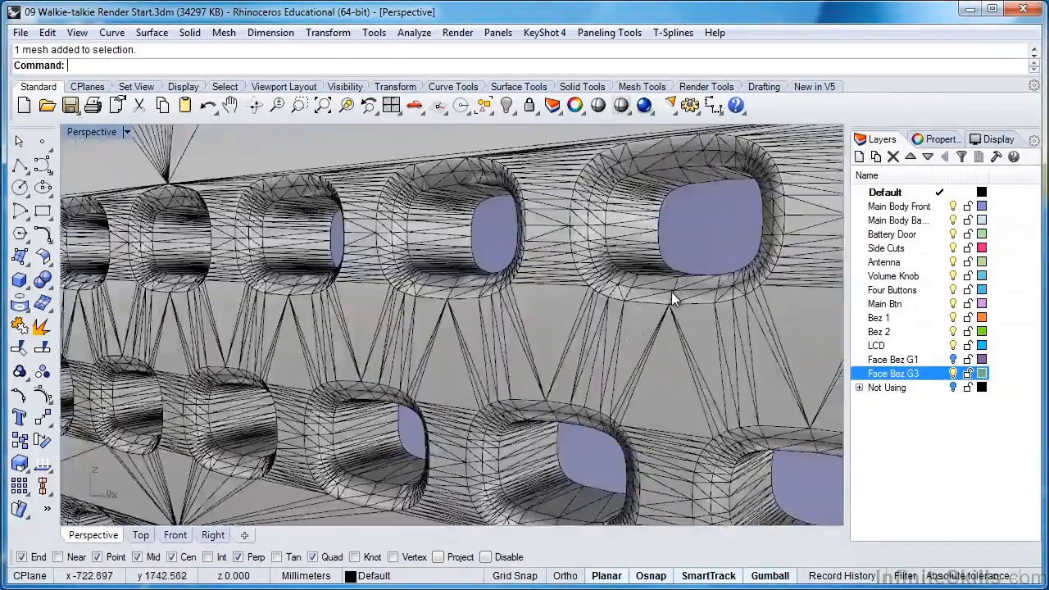
{"action": "scroll", "coordinate": [622, 295], "scroll_direction": "down", "scroll_amount": 6}
{"action": "scroll", "coordinate": [554, 291], "scroll_direction": "up", "scroll_amount": 6}
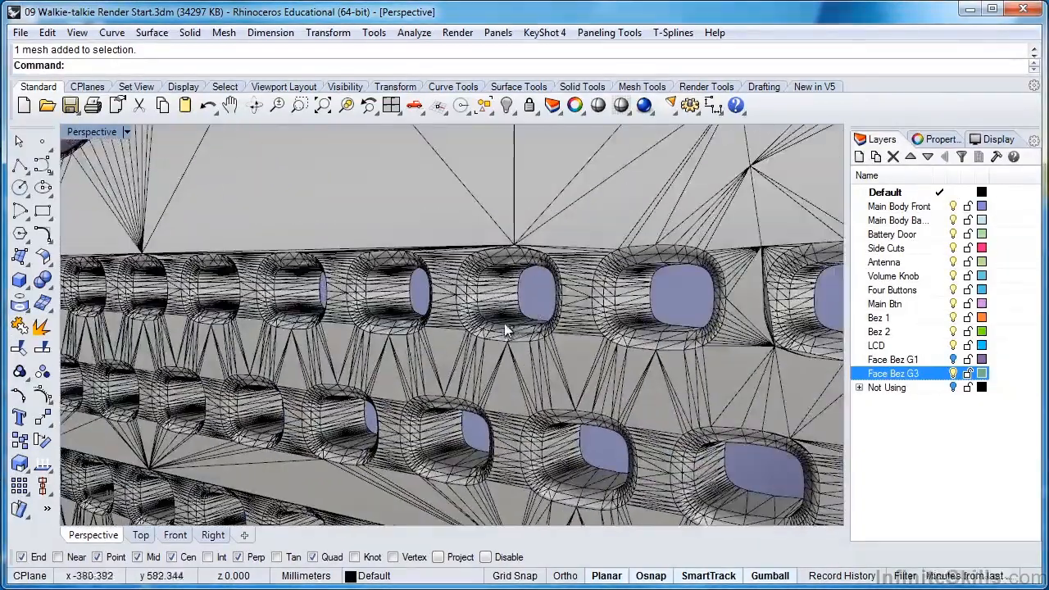
{"action": "scroll", "coordinate": [503, 307], "scroll_direction": "up", "scroll_amount": 5}
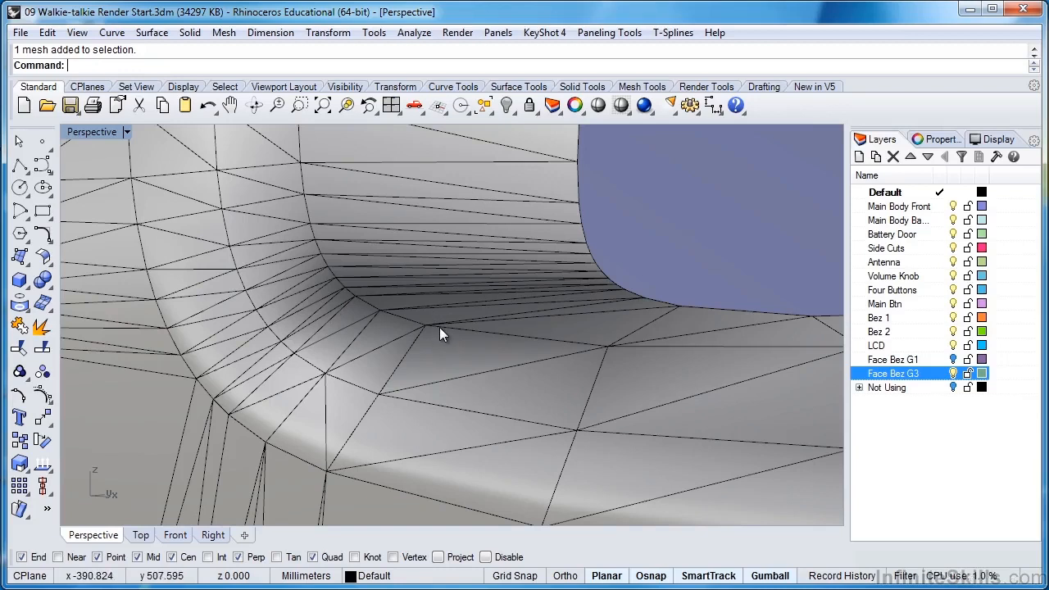
Examine the mesh triangles along the rounded outer edge of the face bezel, then the whole bezel.
{"action": "scroll", "coordinate": [439, 327], "scroll_direction": "down", "scroll_amount": 6}
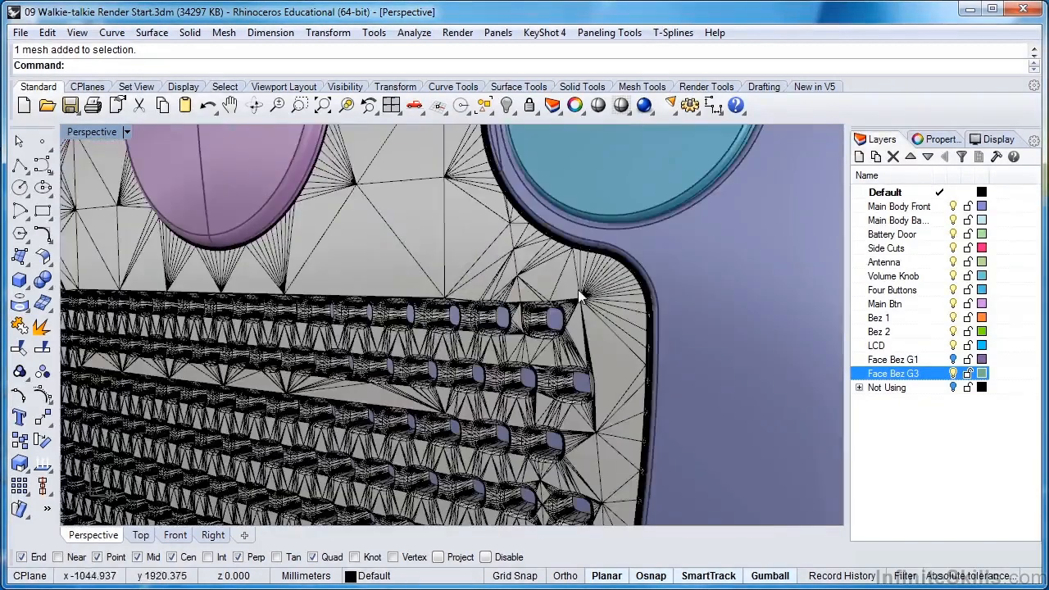
{"action": "scroll", "coordinate": [552, 296], "scroll_direction": "up", "scroll_amount": 4}
{"action": "scroll", "coordinate": [549, 295], "scroll_direction": "up", "scroll_amount": 4}
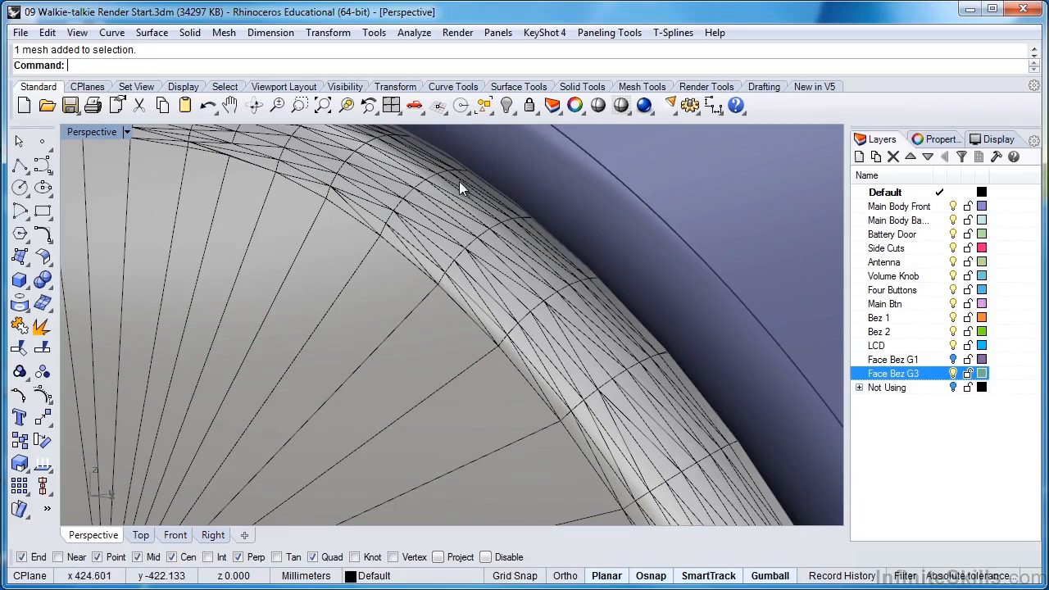
{"action": "scroll", "coordinate": [495, 280], "scroll_direction": "down", "scroll_amount": 6}
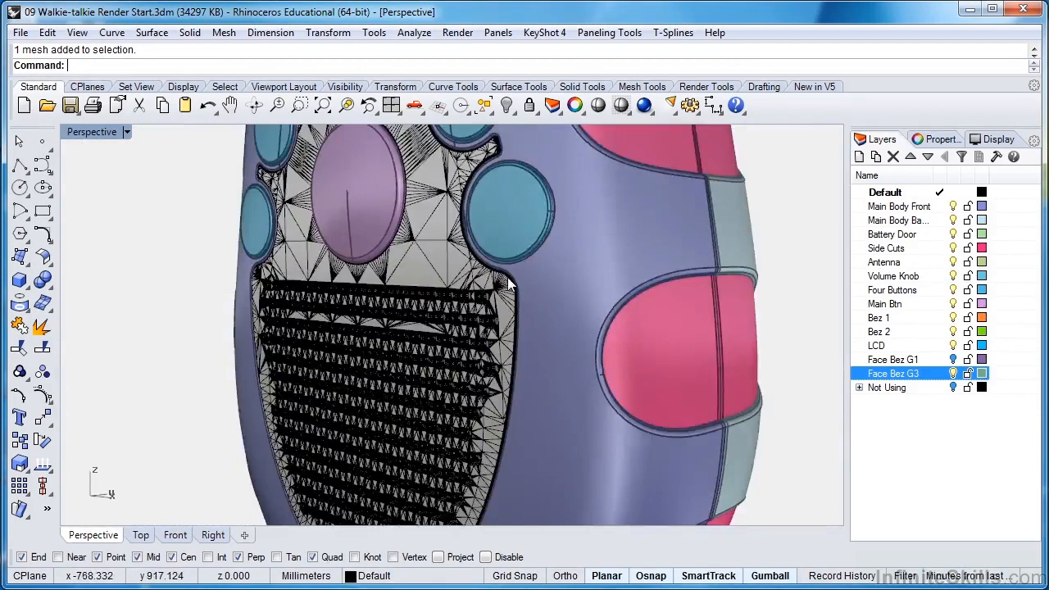
{"action": "scroll", "coordinate": [521, 300], "scroll_direction": "down", "scroll_amount": 5}
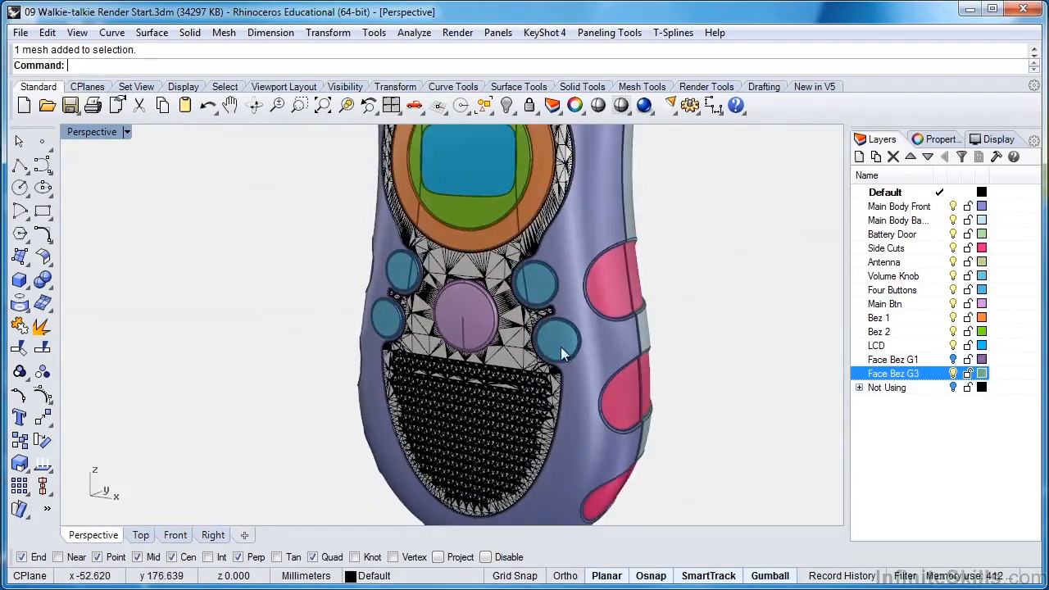
{"action": "scroll", "coordinate": [551, 405], "scroll_direction": "up", "scroll_amount": 2}
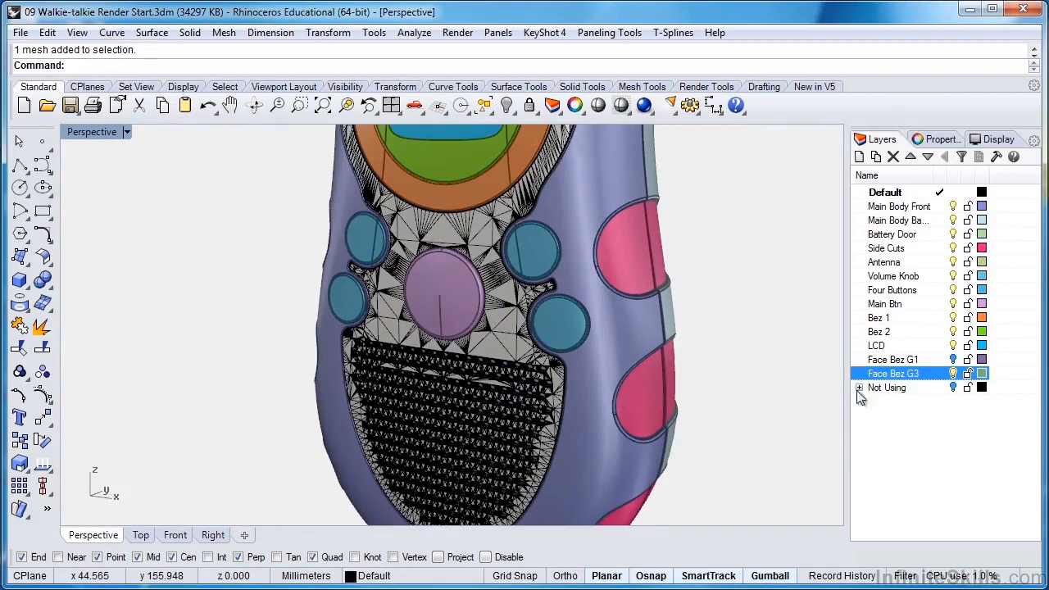
Turn on the Face Bez G1 layer, hide Face Bez G3, and bring the whole walkie-talkie into view.
{"action": "left_click", "coordinate": [953, 374]}
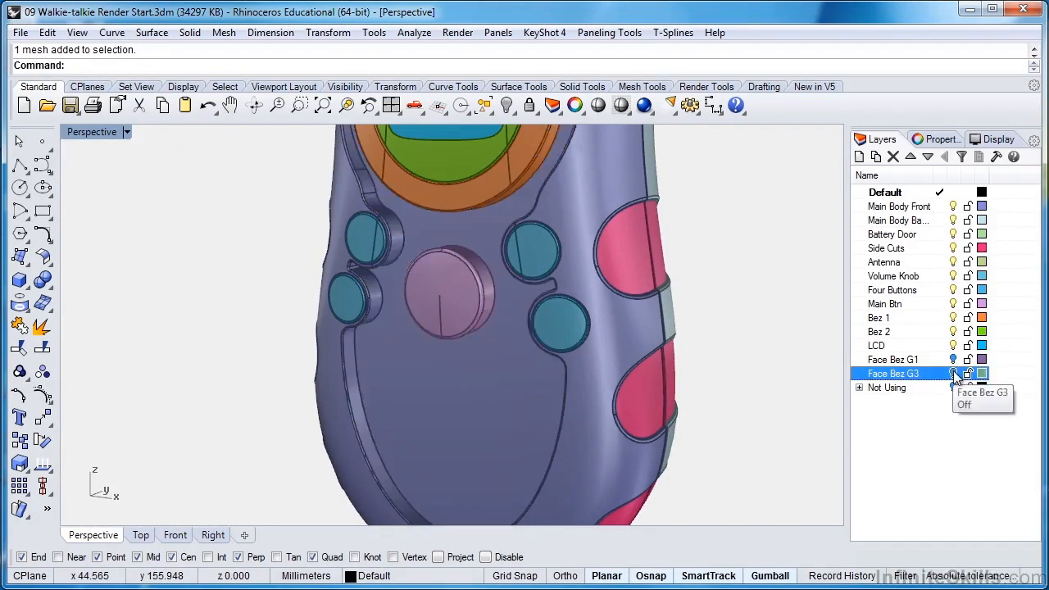
{"action": "left_click", "coordinate": [953, 372]}
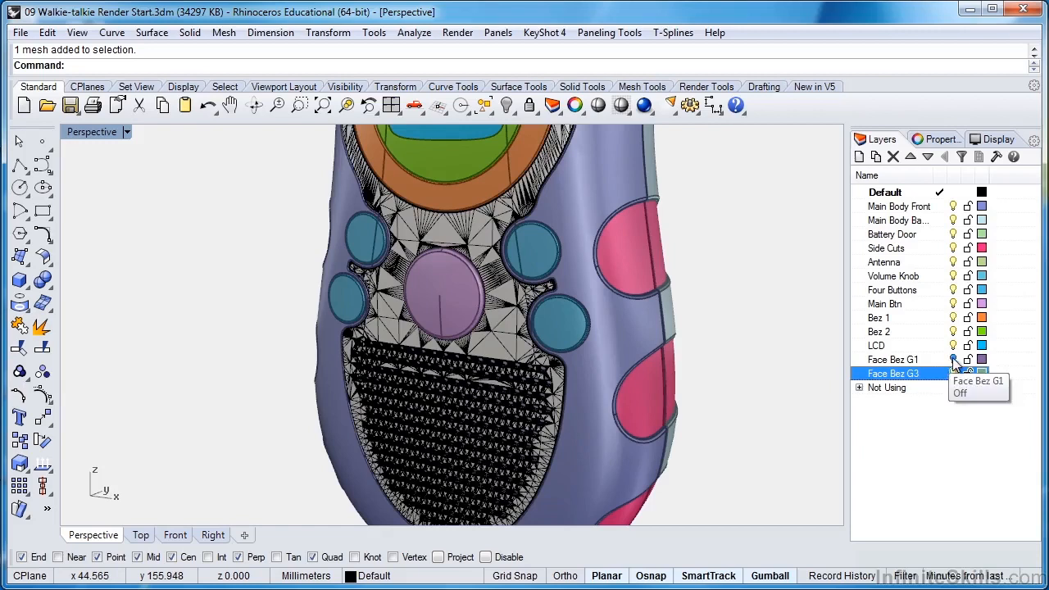
{"action": "left_click", "coordinate": [952, 358]}
{"action": "left_click", "coordinate": [953, 373]}
{"action": "scroll", "coordinate": [476, 430], "scroll_direction": "down", "scroll_amount": 10}
{"action": "right_click_drag", "start_coordinate": [475, 429], "coordinate": [498, 376]}
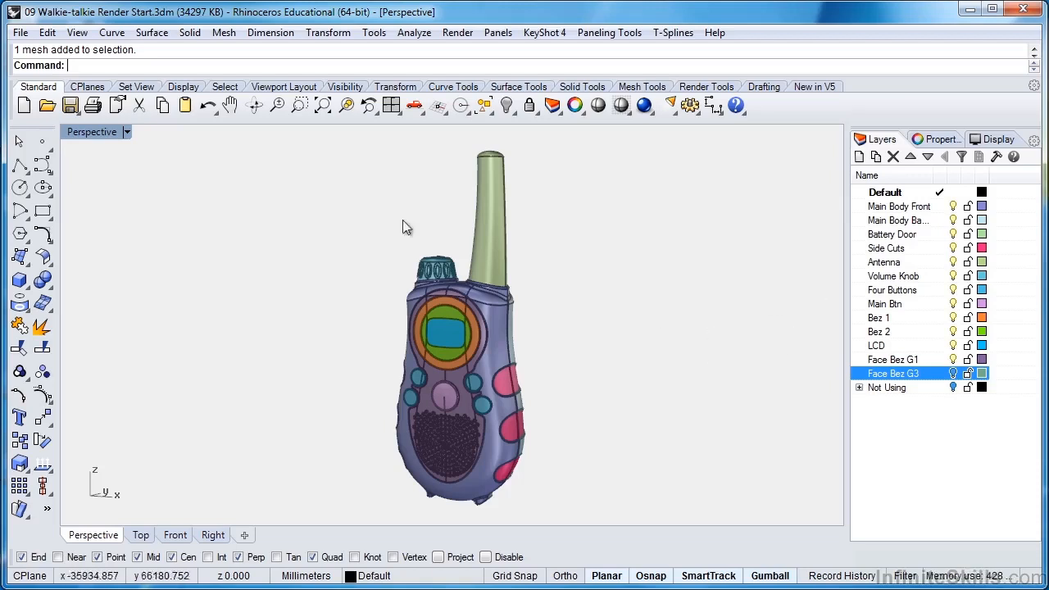
Set the document's render mesh quality to Jagged & faster.
{"action": "left_click", "coordinate": [19, 33]}
{"action": "left_click", "coordinate": [43, 330]}
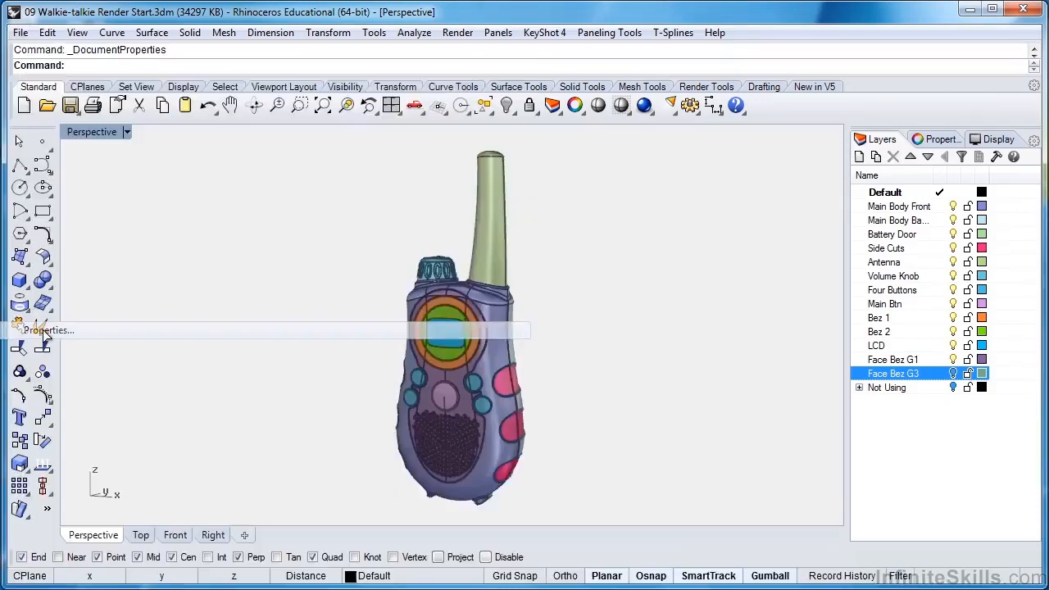
{"action": "left_click_drag", "start_coordinate": [588, 74], "coordinate": [367, 164]}
{"action": "left_click", "coordinate": [197, 211]}
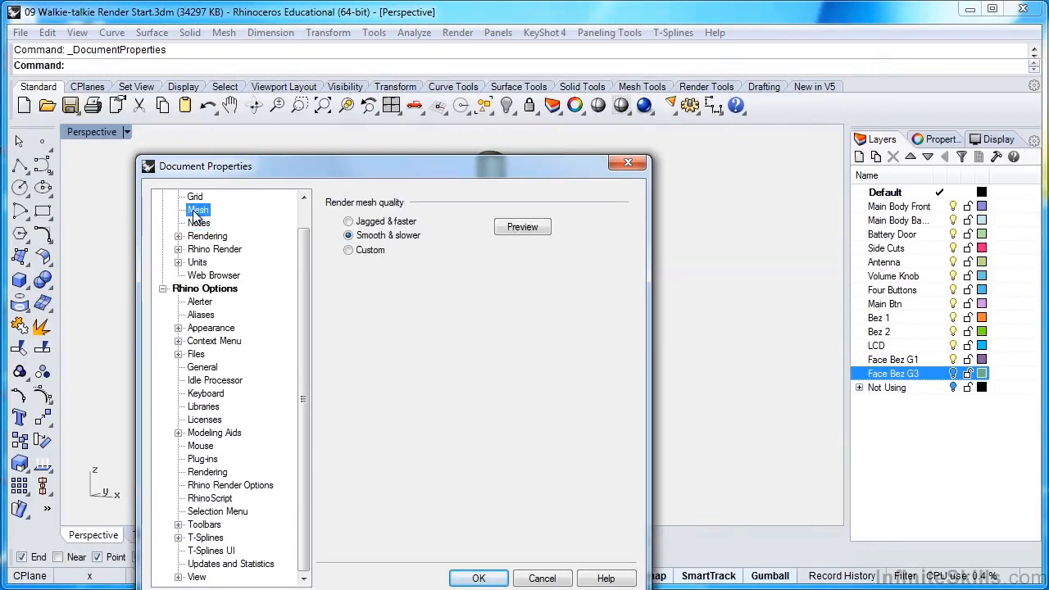
{"action": "left_click_drag", "start_coordinate": [438, 173], "coordinate": [396, 127]}
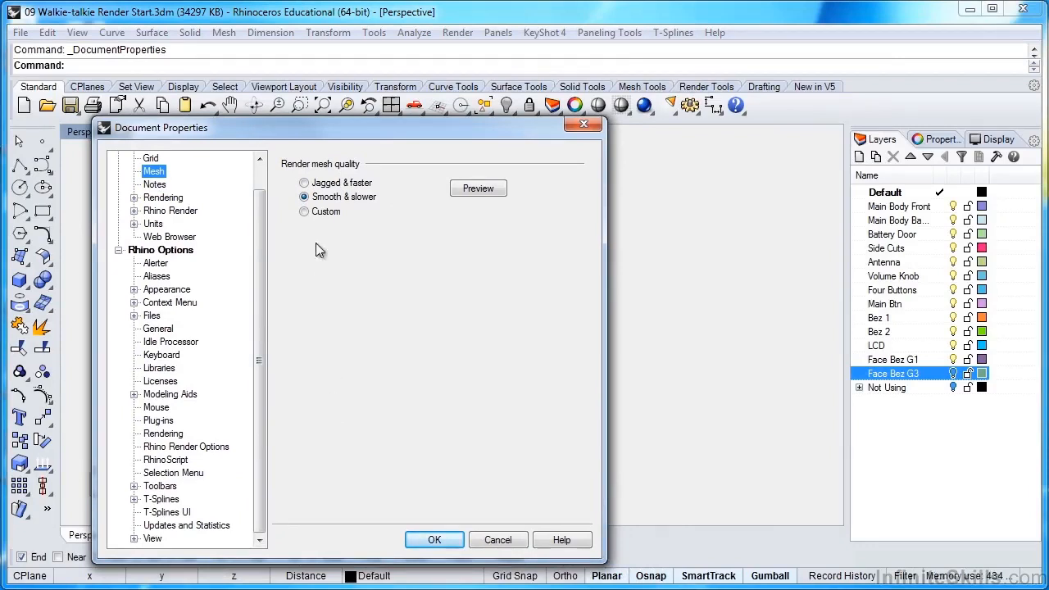
{"action": "left_click", "coordinate": [303, 181]}
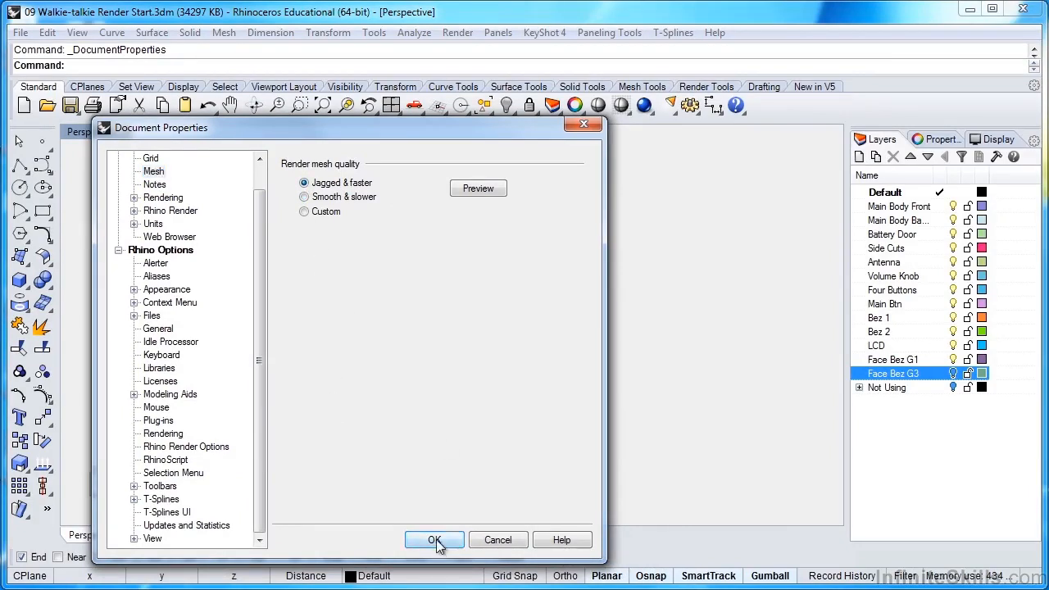
{"action": "left_click", "coordinate": [434, 539]}
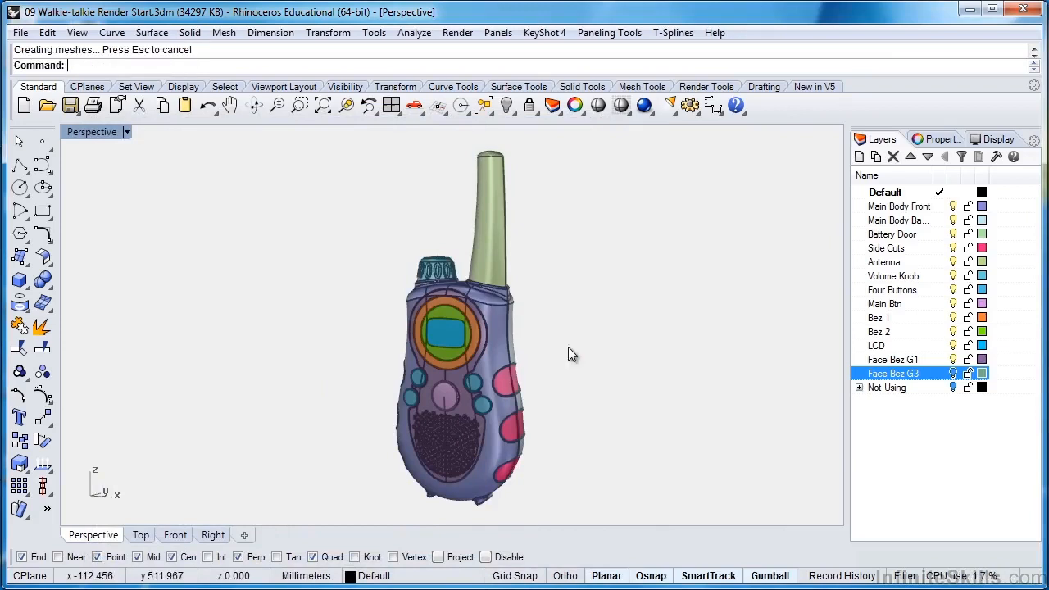
Examine the seam between the antenna base and the body for faceted edges and gaps in the render mesh.
{"action": "right_click_drag", "start_coordinate": [550, 324], "coordinate": [580, 362]}
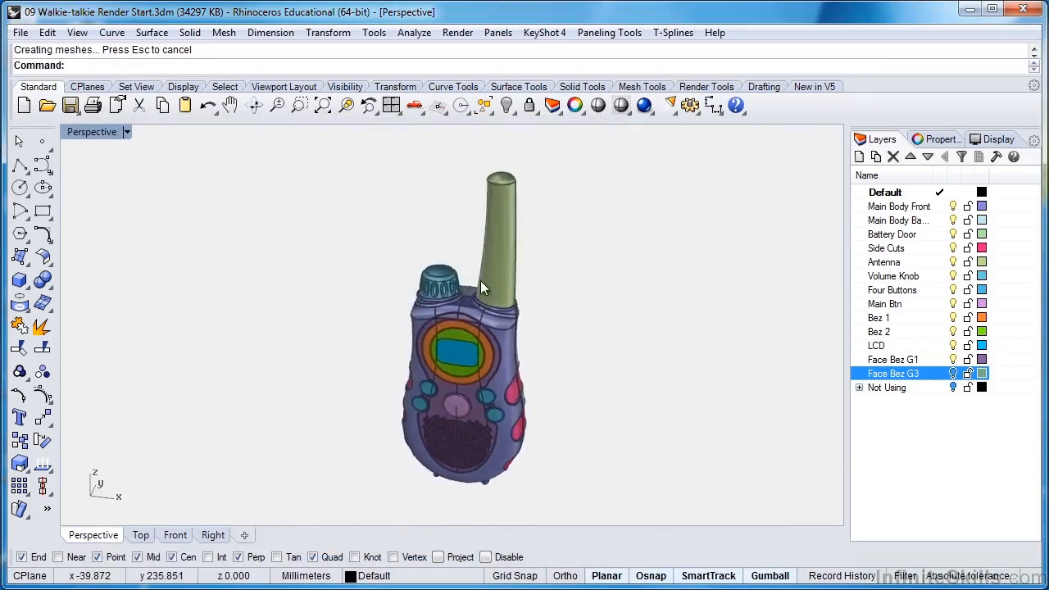
{"action": "scroll", "coordinate": [460, 298], "scroll_direction": "up", "scroll_amount": 7}
{"action": "scroll", "coordinate": [467, 301], "scroll_direction": "up", "scroll_amount": 8}
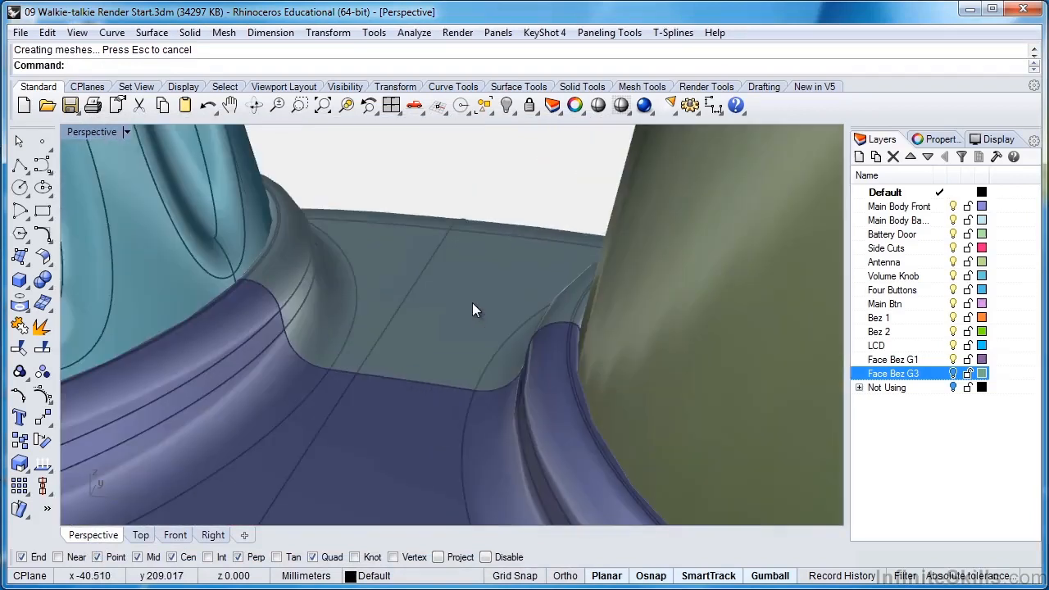
{"action": "right_click_drag", "start_coordinate": [473, 304], "coordinate": [380, 211], "text": "shift"}
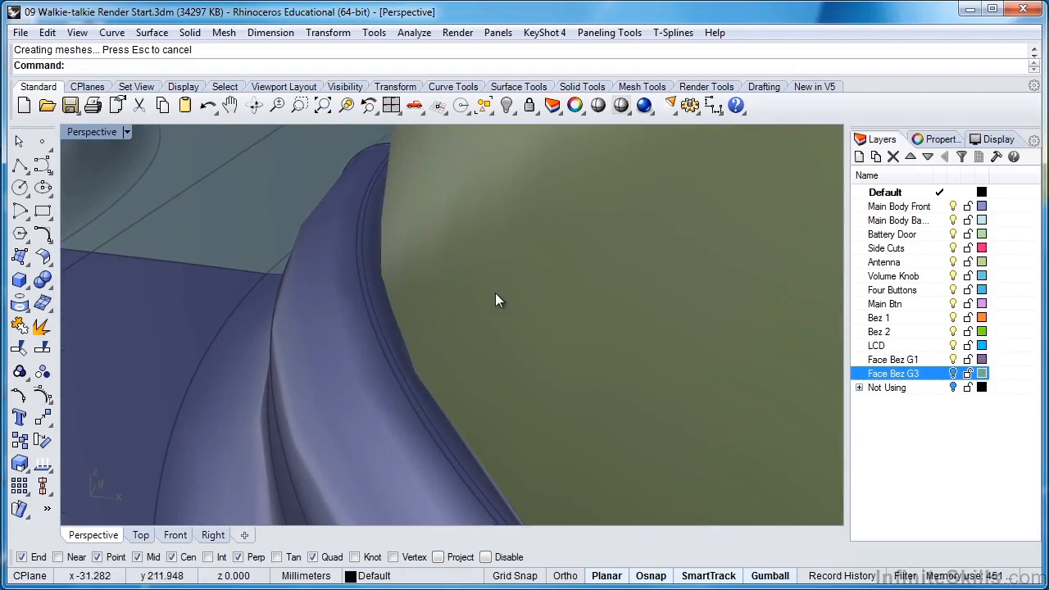
{"action": "scroll", "coordinate": [497, 299], "scroll_direction": "down", "scroll_amount": 3}
{"action": "scroll", "coordinate": [494, 292], "scroll_direction": "down", "scroll_amount": 7}
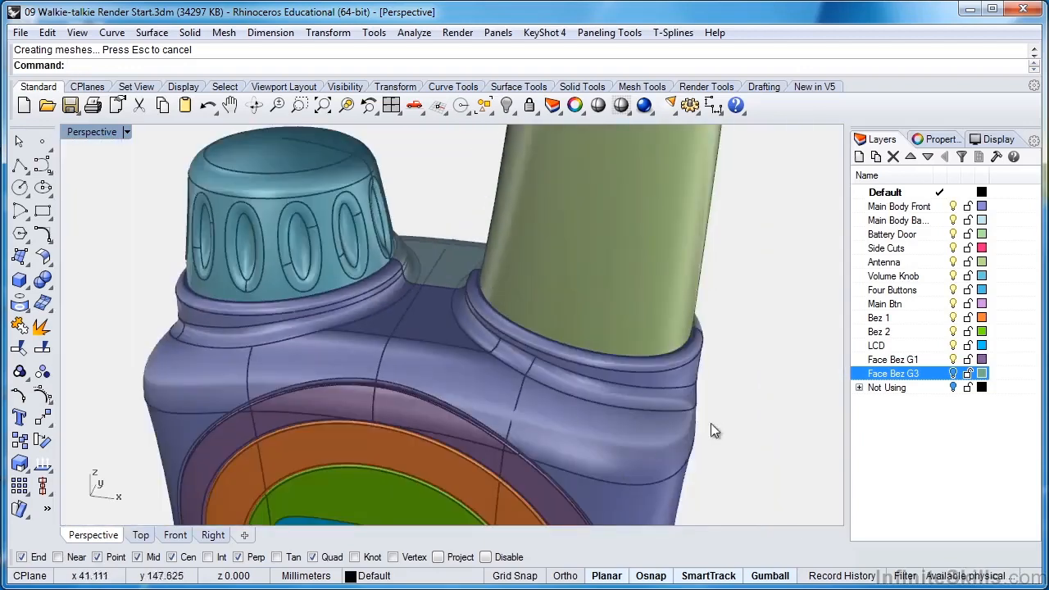
{"action": "scroll", "coordinate": [398, 381], "scroll_direction": "up", "scroll_amount": 8}
{"action": "scroll", "coordinate": [411, 362], "scroll_direction": "down", "scroll_amount": 2}
{"action": "scroll", "coordinate": [410, 363], "scroll_direction": "down", "scroll_amount": 5}
{"action": "scroll", "coordinate": [450, 335], "scroll_direction": "up", "scroll_amount": 6}
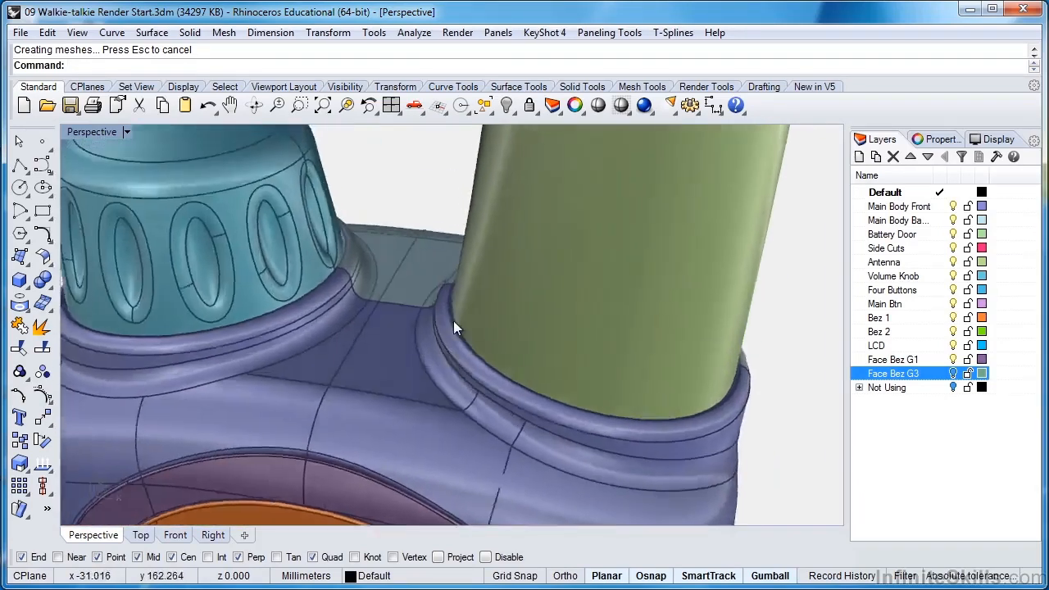
{"action": "scroll", "coordinate": [450, 311], "scroll_direction": "up", "scroll_amount": 2}
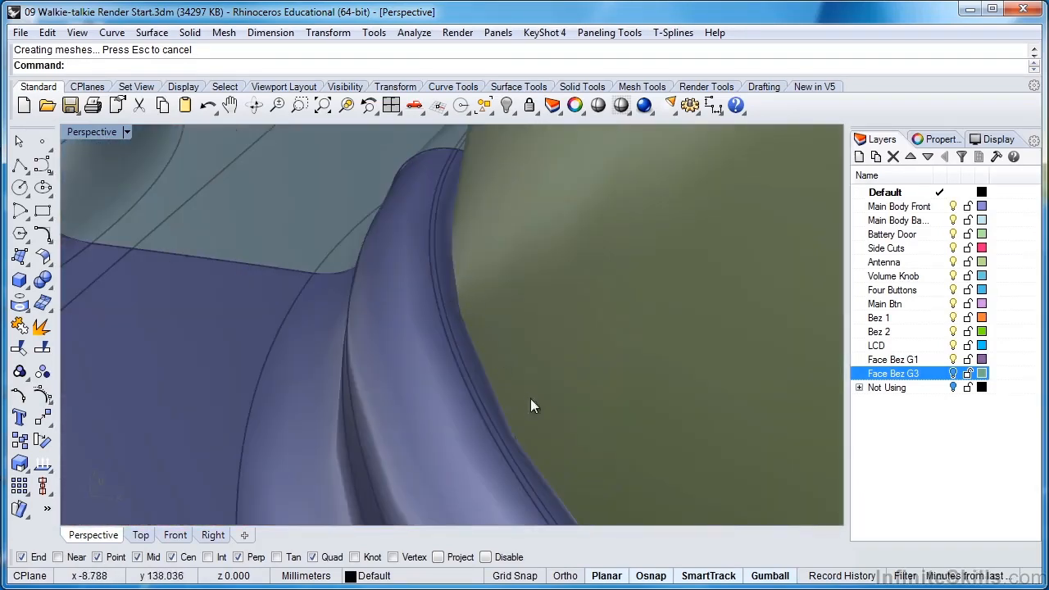
{"action": "scroll", "coordinate": [586, 303], "scroll_direction": "down", "scroll_amount": 6}
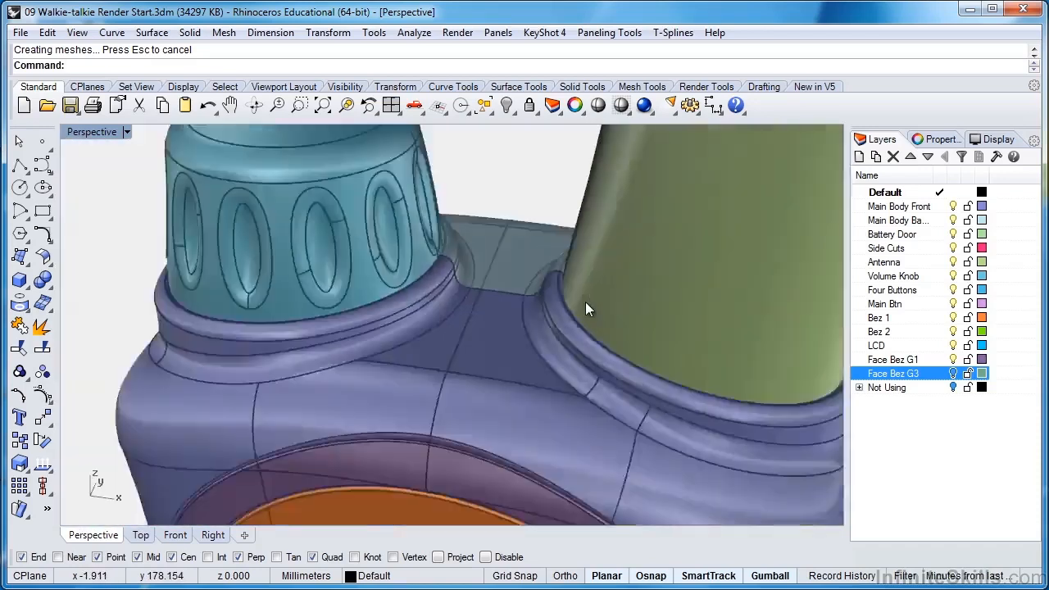
{"action": "scroll", "coordinate": [585, 303], "scroll_direction": "down", "scroll_amount": 3}
{"action": "right_click_drag", "start_coordinate": [557, 277], "coordinate": [581, 333]}
{"action": "scroll", "coordinate": [497, 325], "scroll_direction": "up", "scroll_amount": 2}
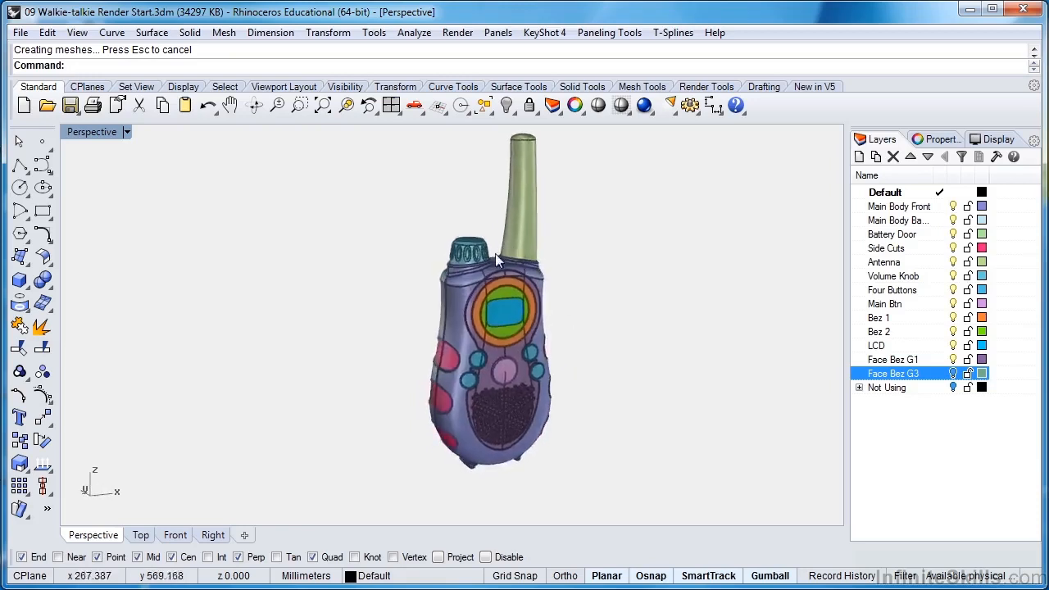
Switch the document's render mesh quality to Custom and show its detailed mesh controls.
{"action": "scroll", "coordinate": [478, 297], "scroll_direction": "up", "scroll_amount": 4}
{"action": "scroll", "coordinate": [505, 297], "scroll_direction": "up", "scroll_amount": 5}
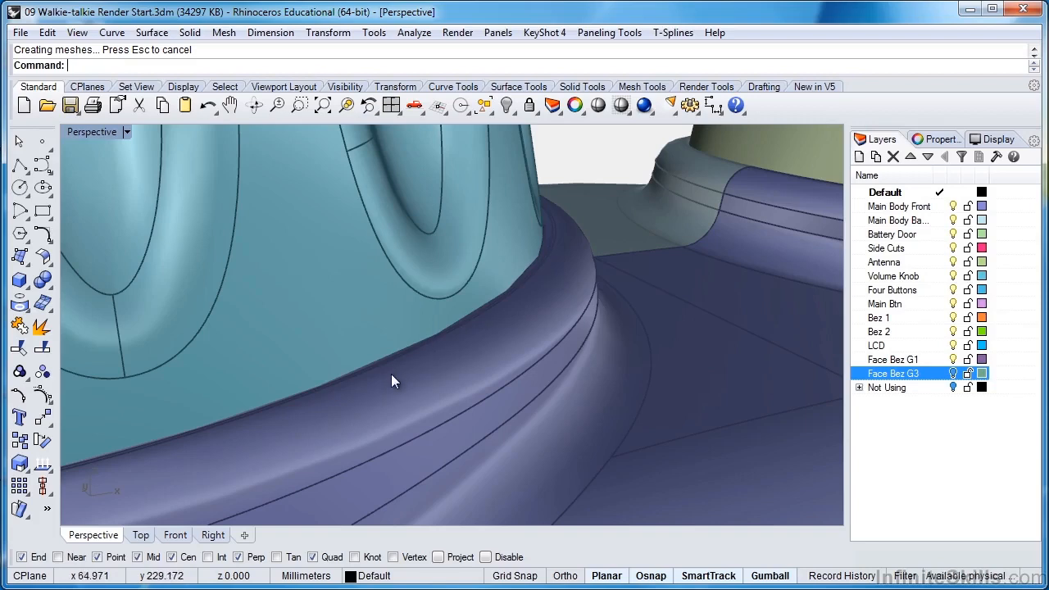
{"action": "right_click", "coordinate": [568, 327]}
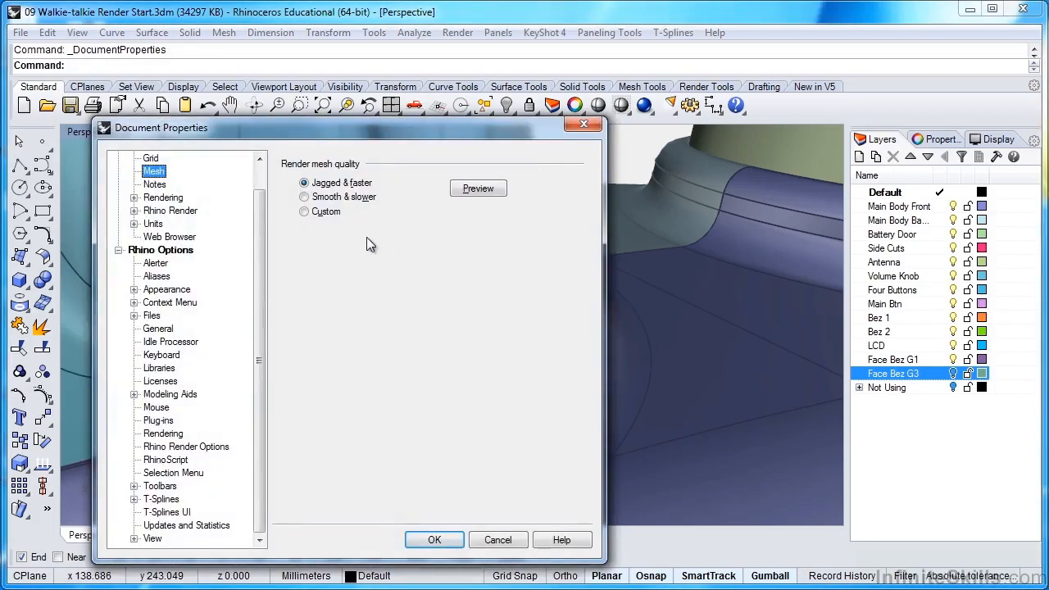
{"action": "left_click", "coordinate": [332, 199]}
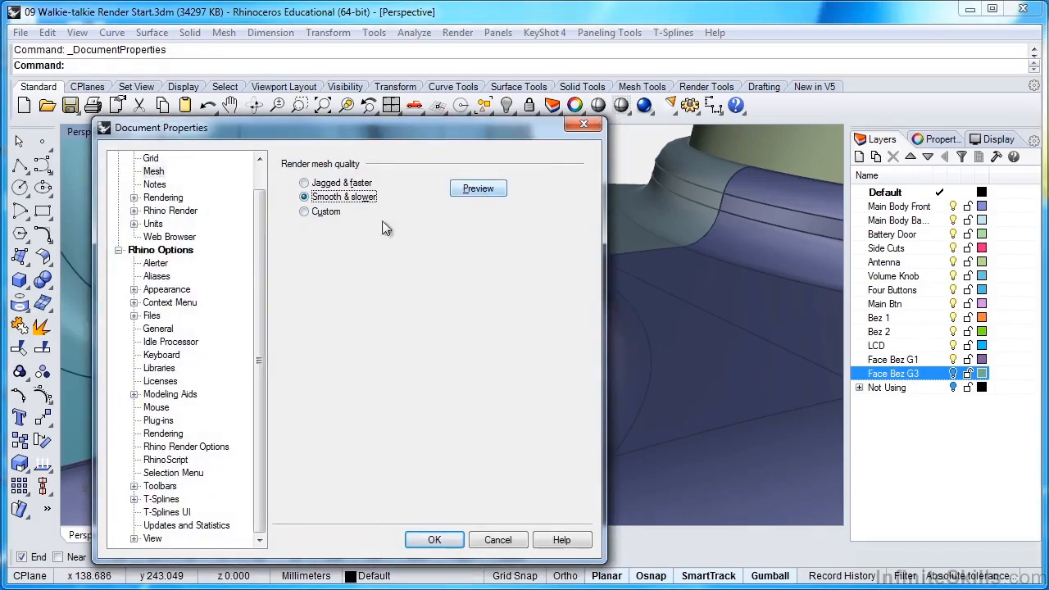
{"action": "left_click", "coordinate": [304, 212]}
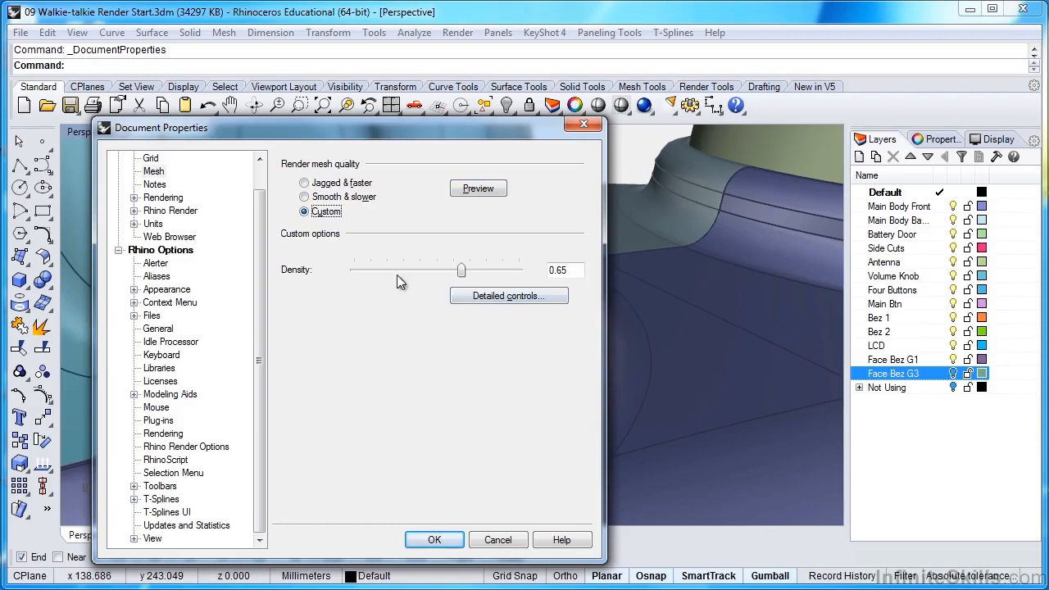
{"action": "left_click", "coordinate": [491, 296]}
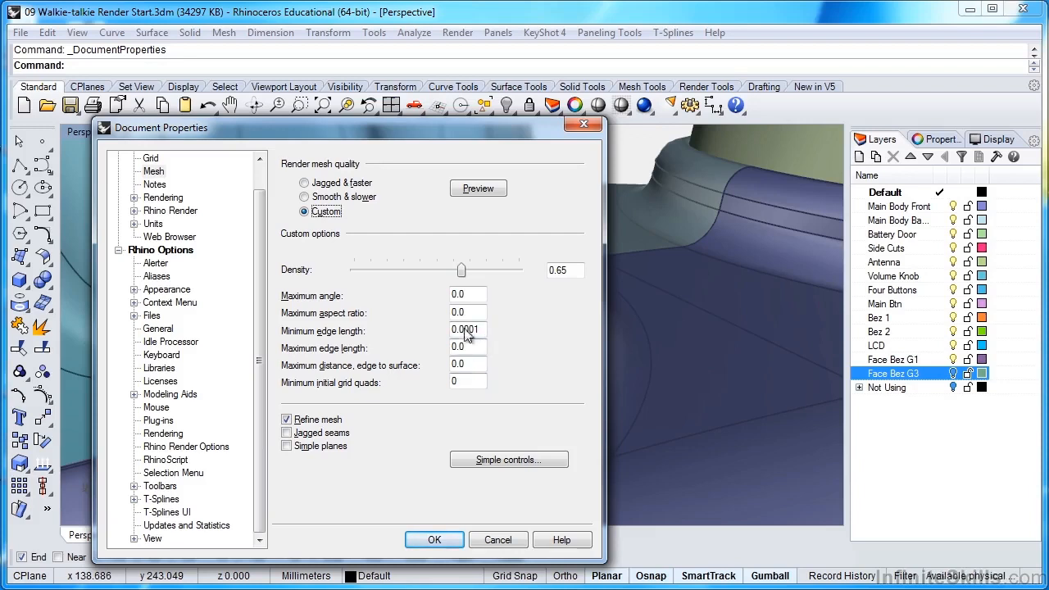
Set the render mesh's minimum edge length to 0.0, maximum distance from edge to surface to 0.01, and minimum initial grid quads to 16.
{"action": "left_click_drag", "start_coordinate": [480, 328], "coordinate": [429, 335]}
{"action": "type", "text": "0.0"}
{"action": "key", "text": "Tab"}
{"action": "key", "text": "Tab"}
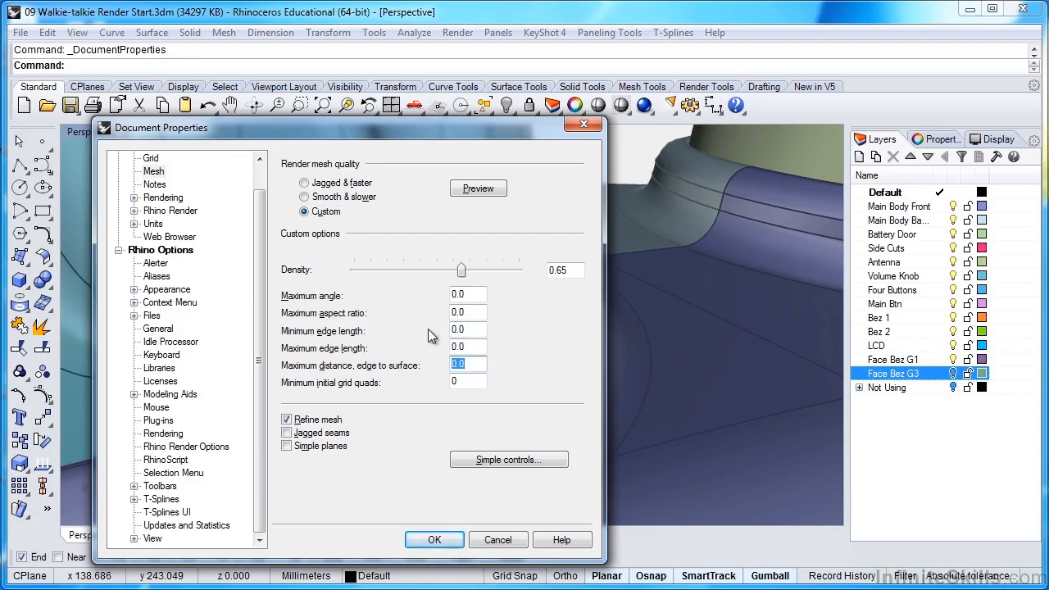
{"action": "type", "text": ".01"}
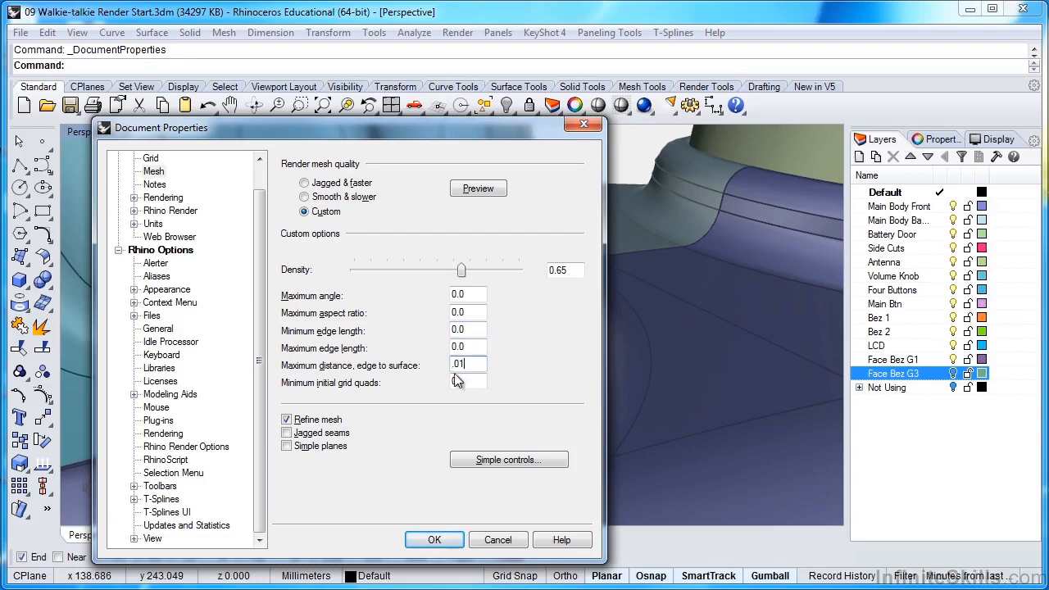
{"action": "key", "text": "Tab"}
{"action": "type", "text": "16"}
{"action": "left_click", "coordinate": [464, 368]}
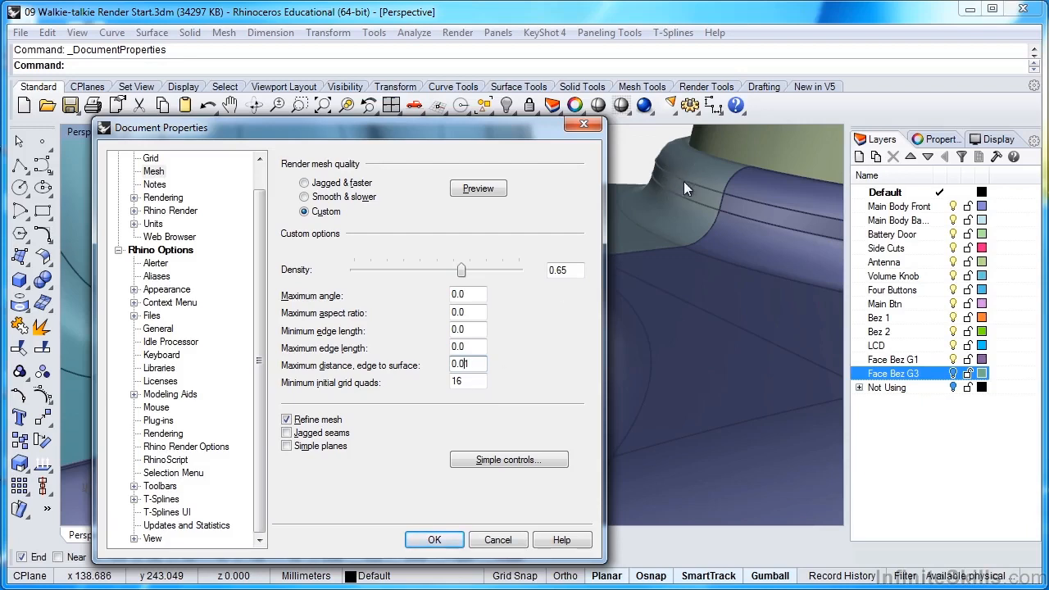
{"action": "type", "text": "0"}
{"action": "key", "text": "BackSpace"}
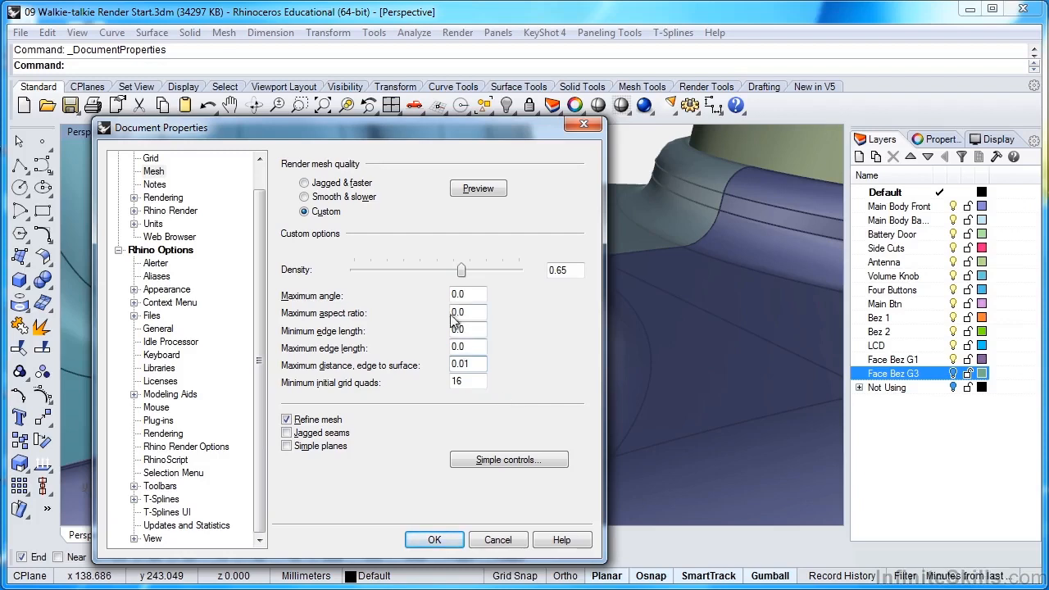
Apply the custom render mesh settings and bring the whole walkie-talkie into view from a slightly rotated angle.
{"action": "left_click", "coordinate": [445, 546]}
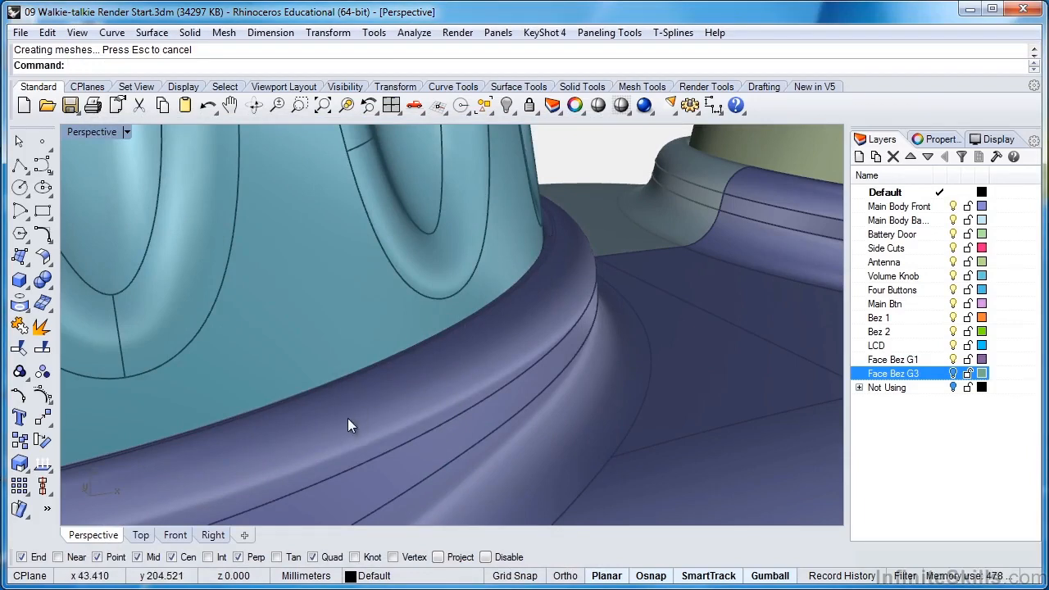
{"action": "left_click", "coordinate": [325, 109]}
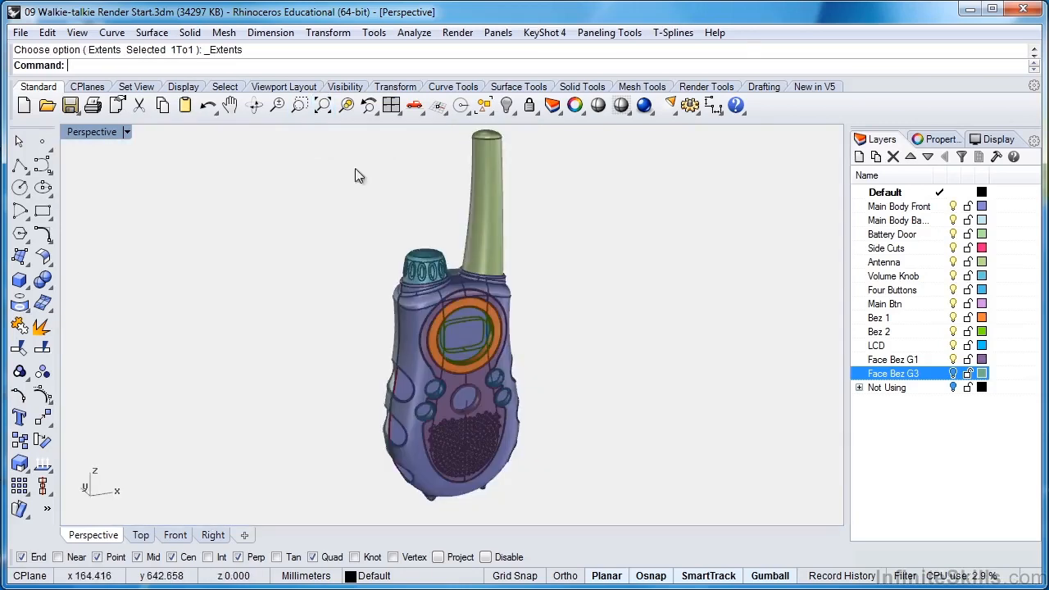
{"action": "right_click_drag", "start_coordinate": [562, 280], "coordinate": [585, 277]}
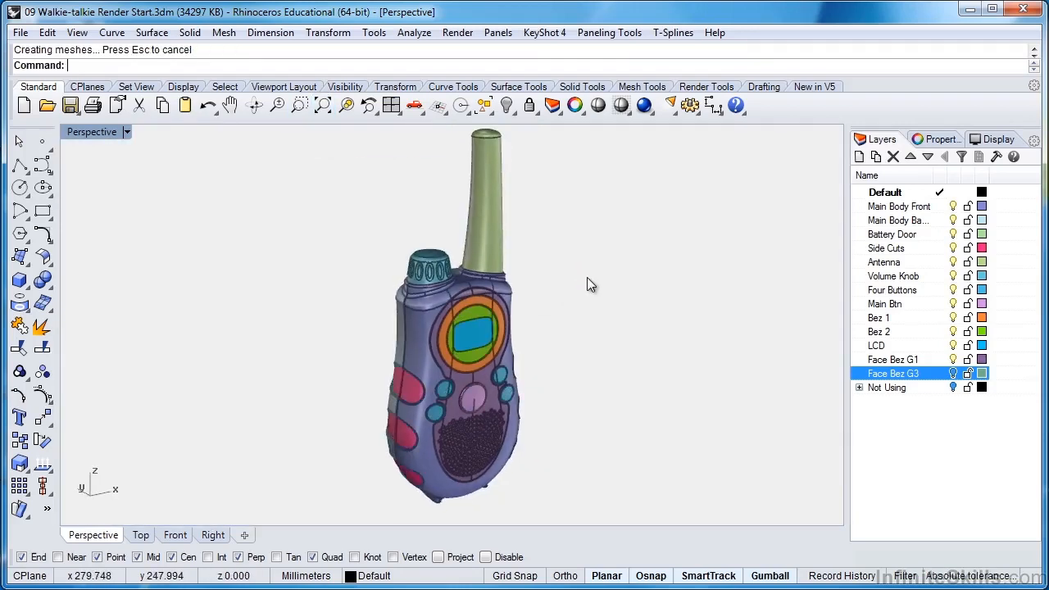